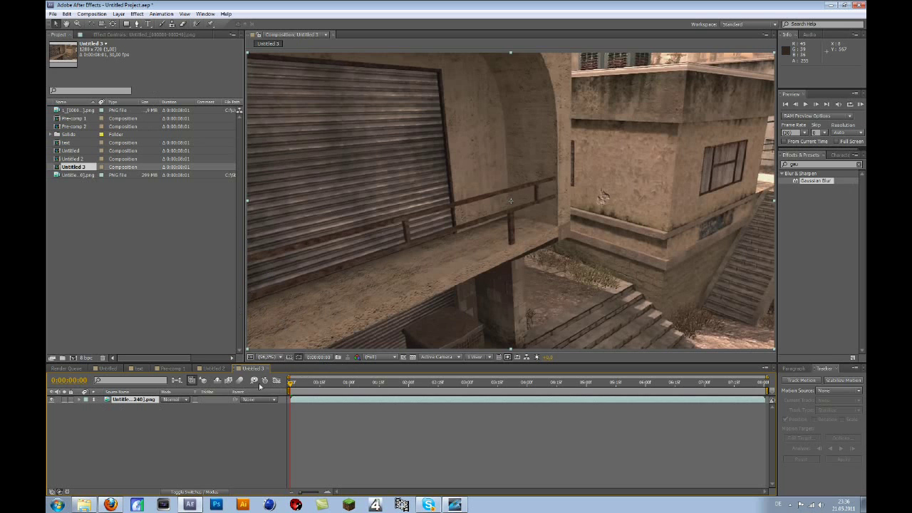
Scrub through the game clip to review its frames, returning to the first frame.
drag(329, 384, 239, 385)
scroll(691, 96, down, 2)
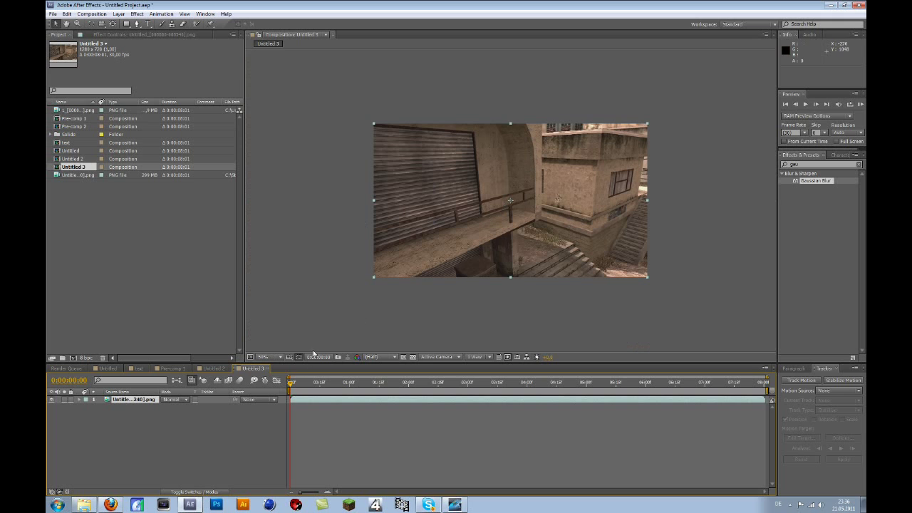
click(320, 383)
drag(319, 383, 290, 383)
Set the viewer magnification to Fit, then zoom back out to 50%.
click(263, 357)
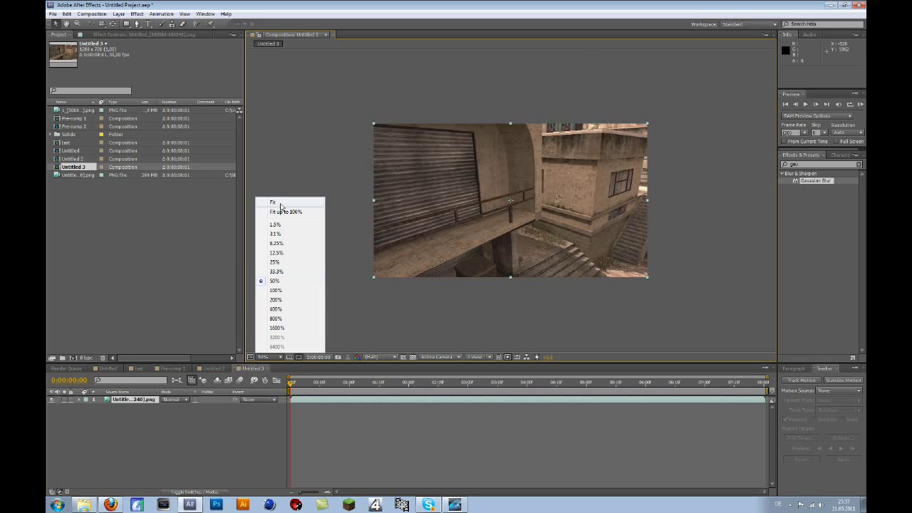
click(285, 211)
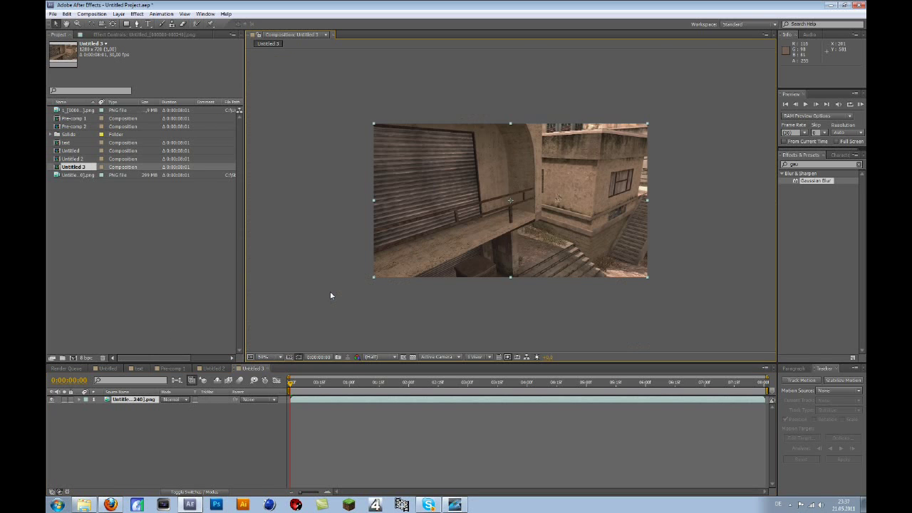
key(comma)
drag(295, 388, 257, 385)
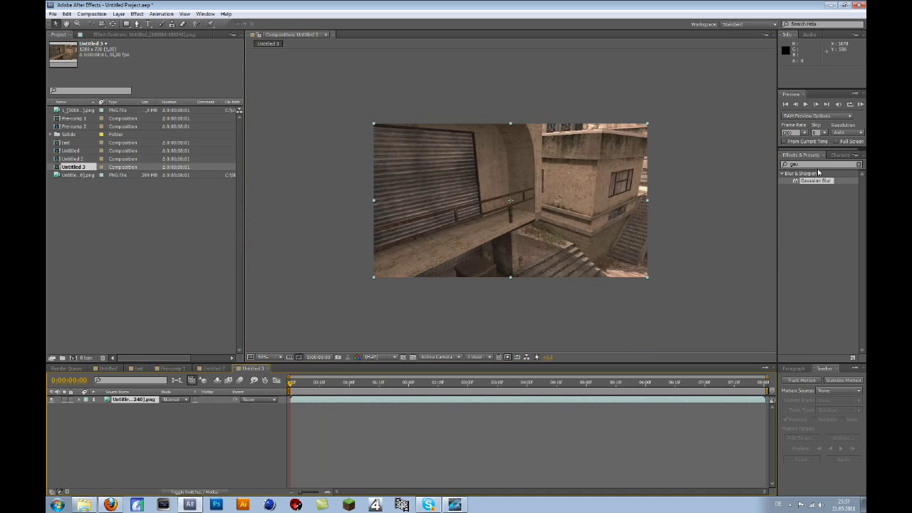
Clear the Effects & Presets search and play the clip to preview it.
key(BackSpace)
key(BackSpace)
key(BackSpace)
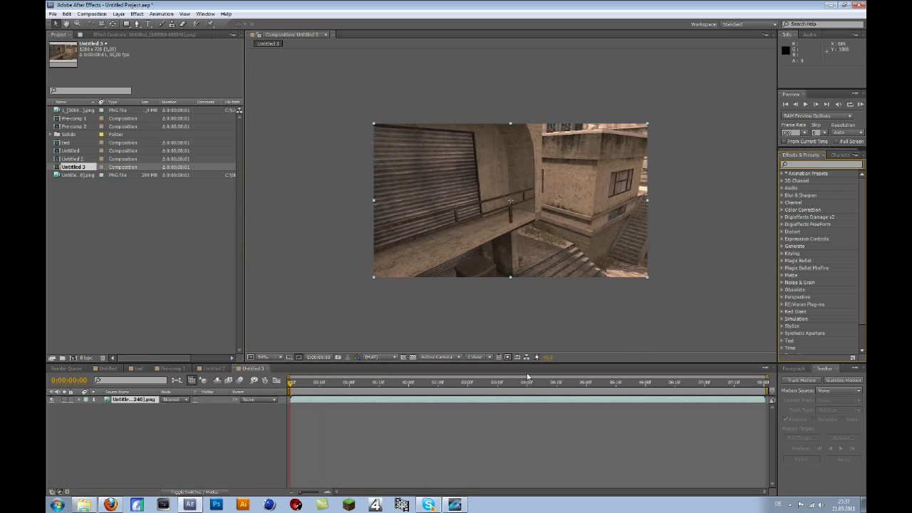
click(279, 429)
key(space)
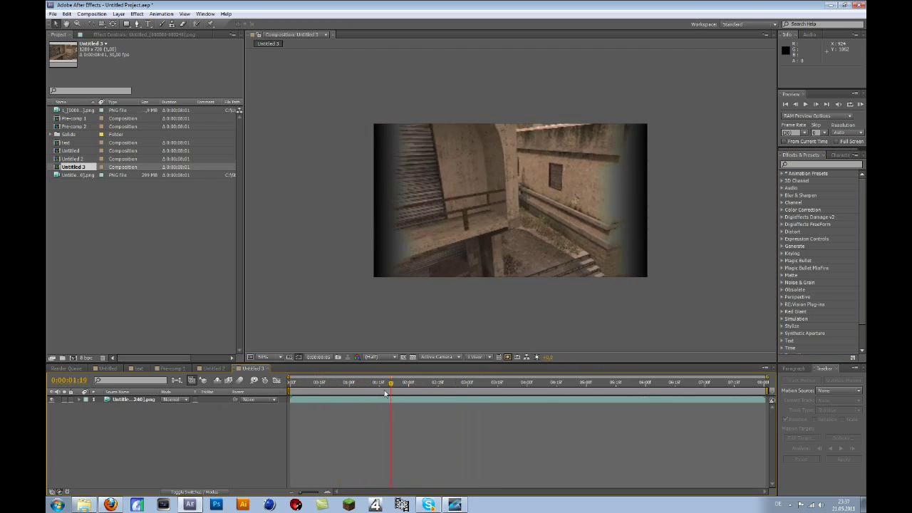
drag(385, 394, 291, 401)
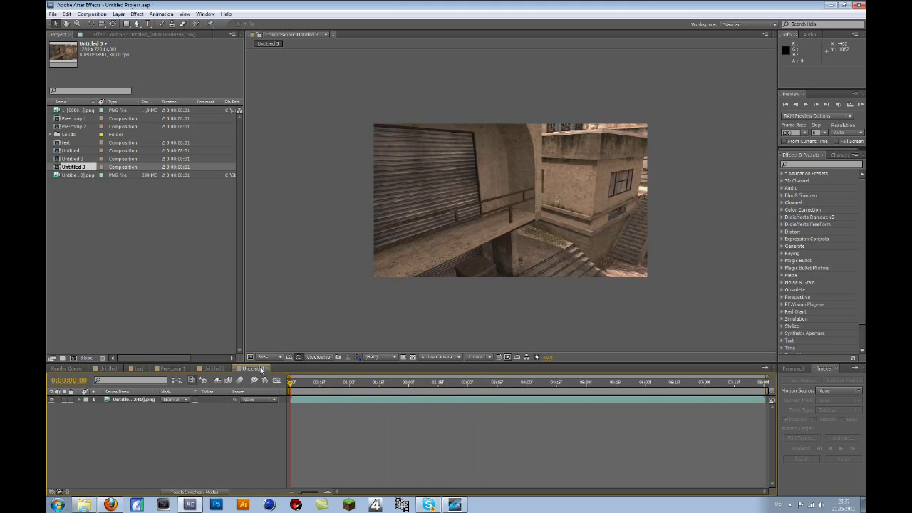
Add the expression wiggle(1,15) to the clip layer's Position and scrub to watch it shake.
click(122, 400)
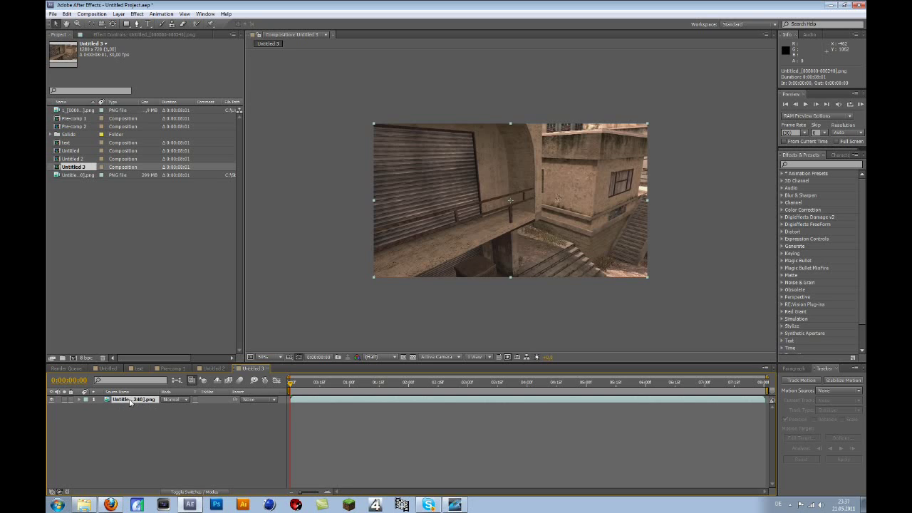
key(p)
alt+click(101, 407)
text(wiggle(1)
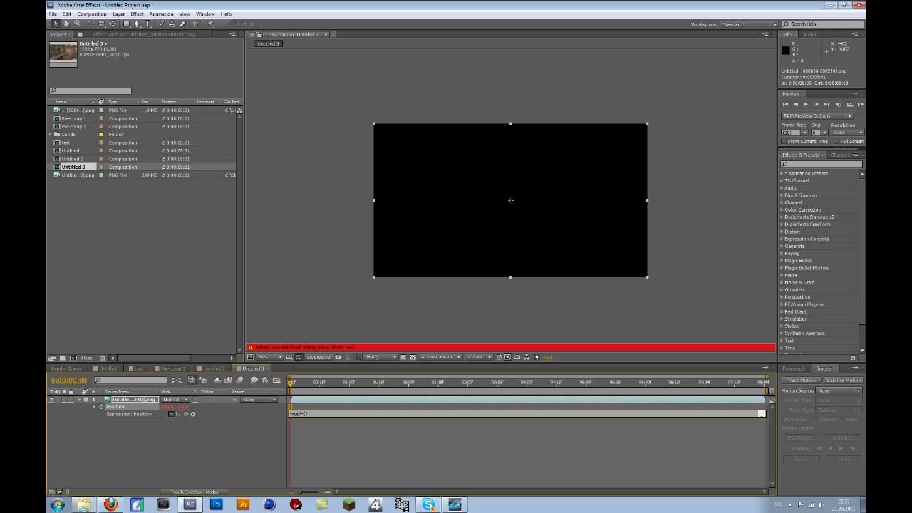
text(214)
click(281, 423)
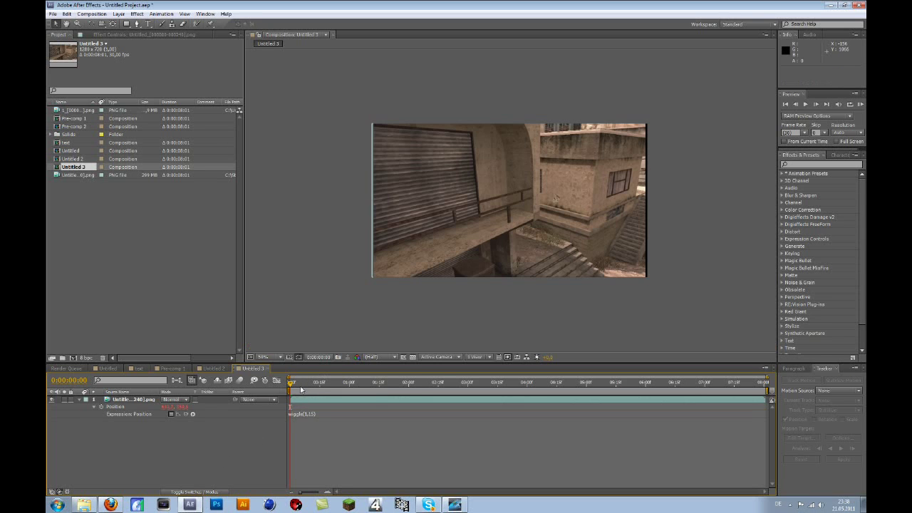
drag(292, 382, 371, 384)
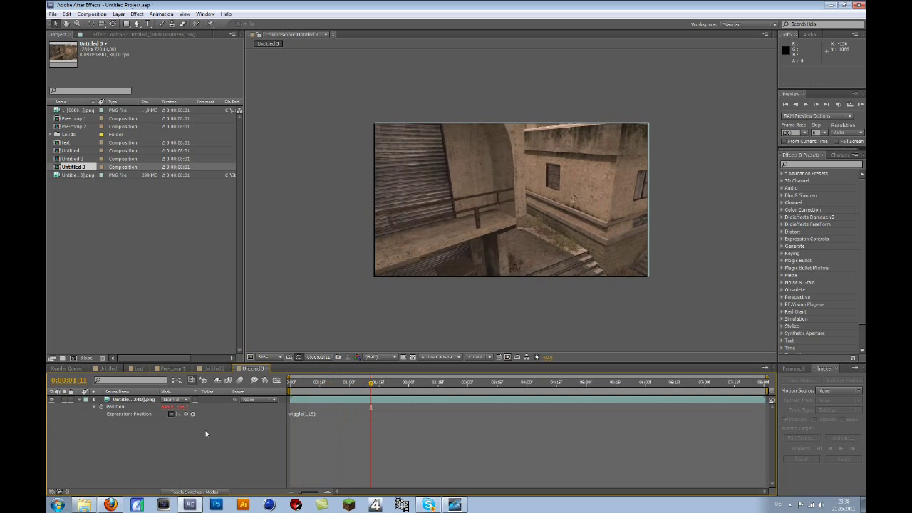
Add a wiggle(1,3) expression to the clip layer's Rotation.
click(131, 413)
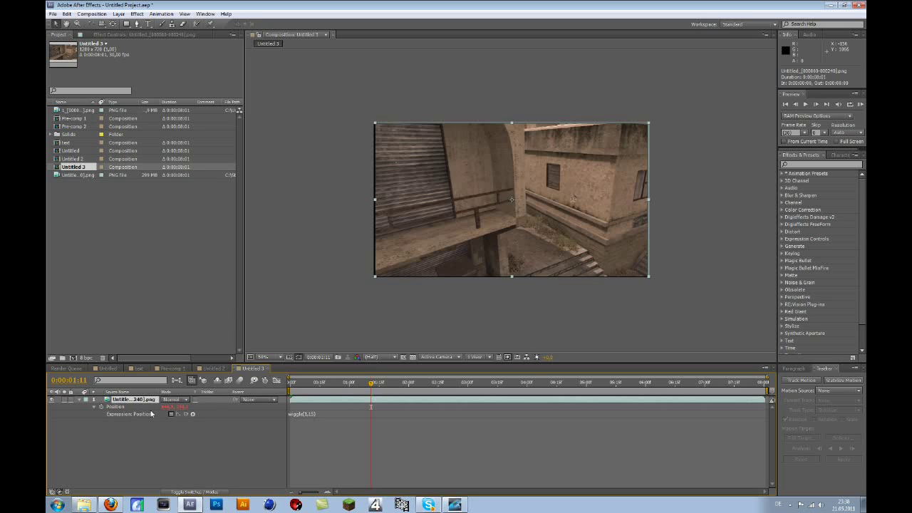
key(r)
click(102, 407)
alt+click(101, 407)
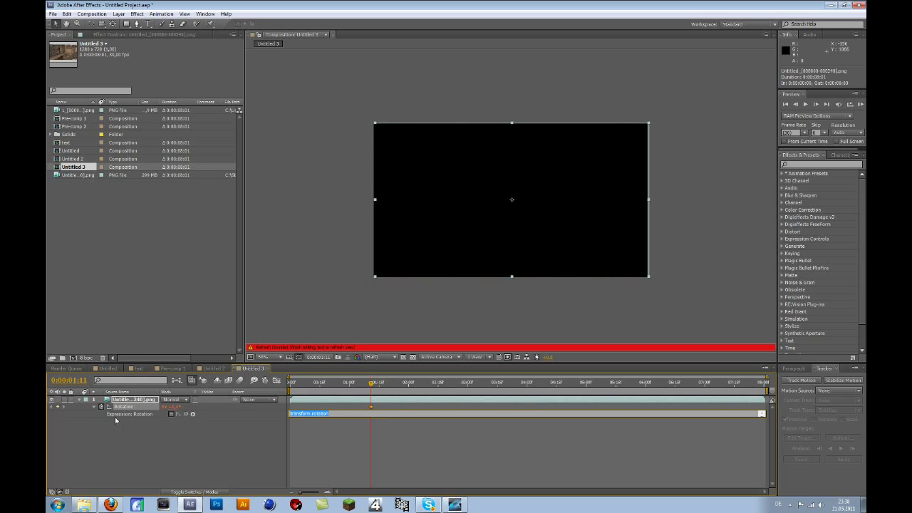
text(wiggle(1,3)
key(KP_Enter)
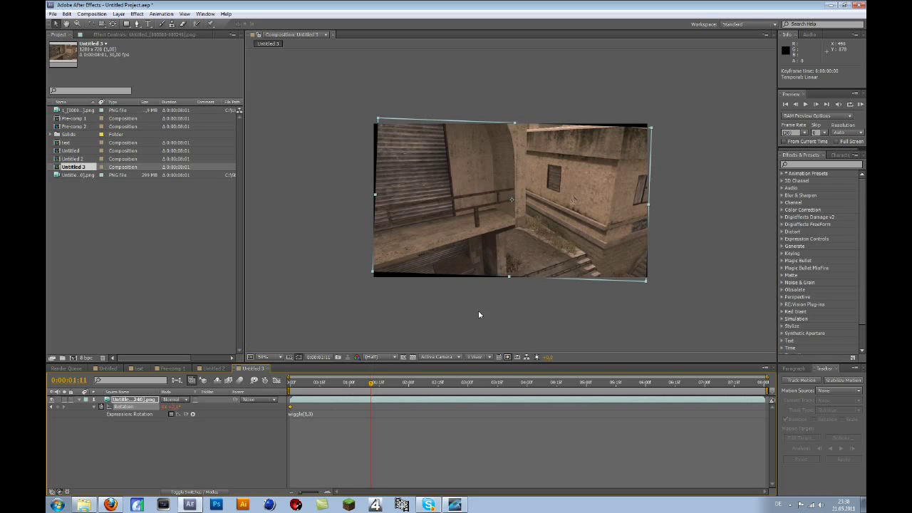
Try scaling the layer up to about 118%, then undo the enlargement.
click(404, 315)
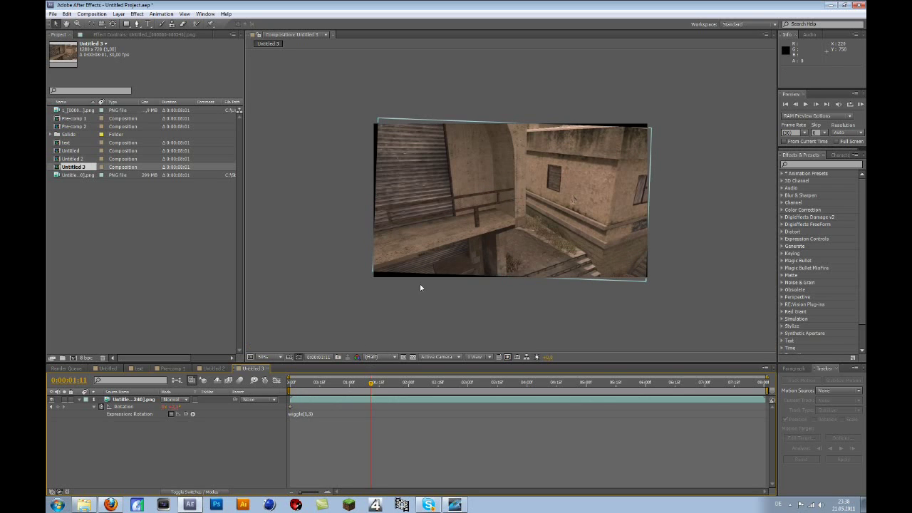
click(141, 400)
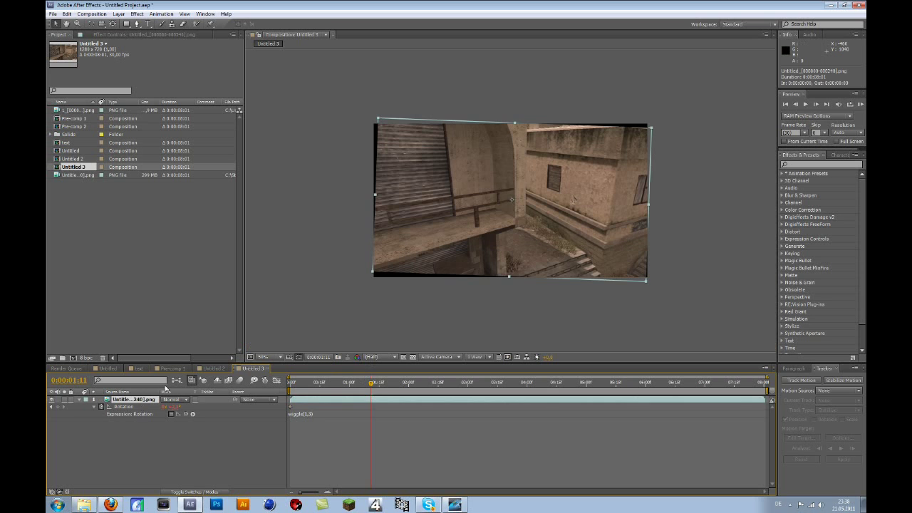
drag(651, 130, 679, 114)
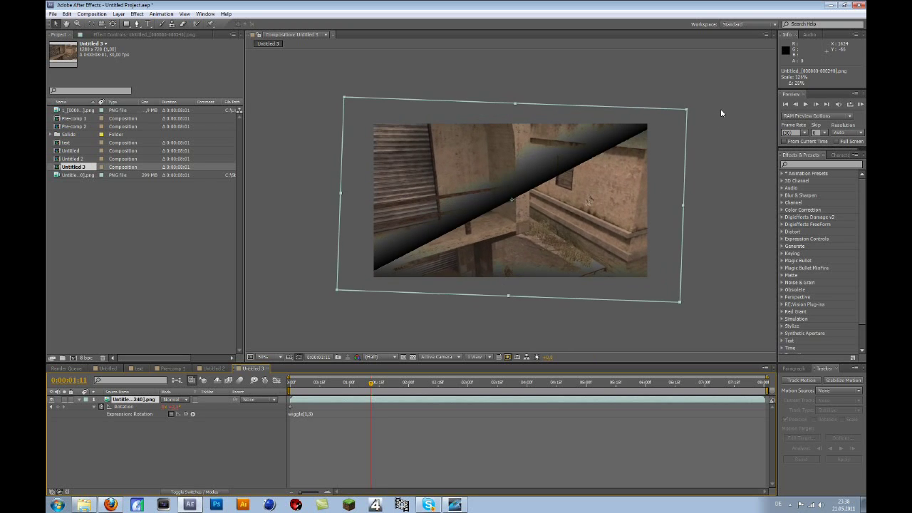
key(ctrl+z)
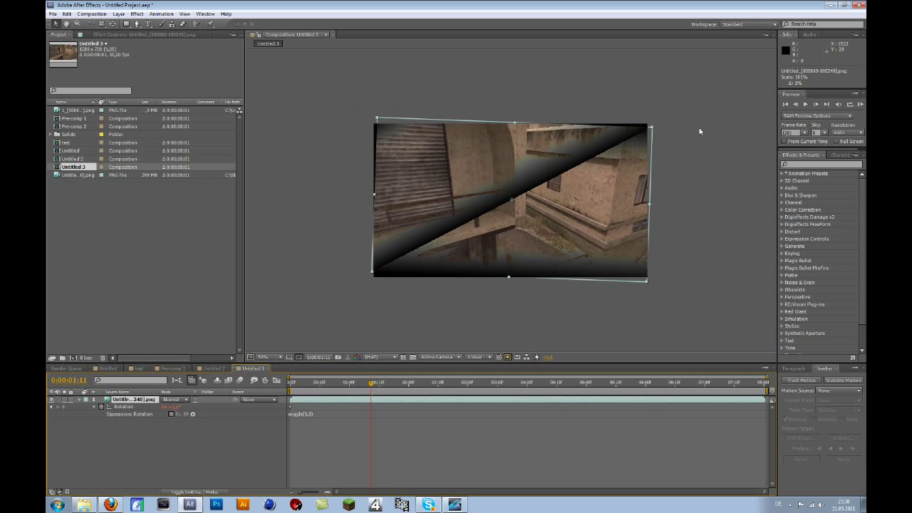
Search for Motion Tile and apply it to the clip layer.
click(789, 165)
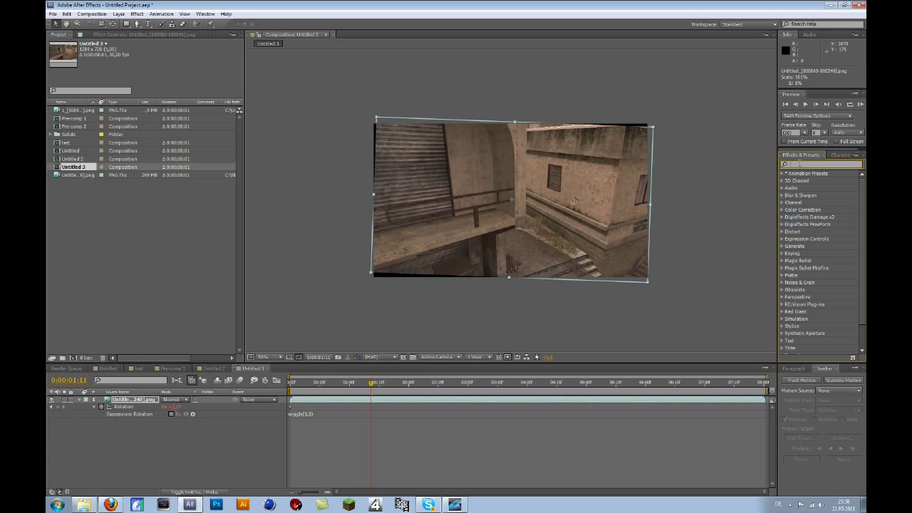
text(motion)
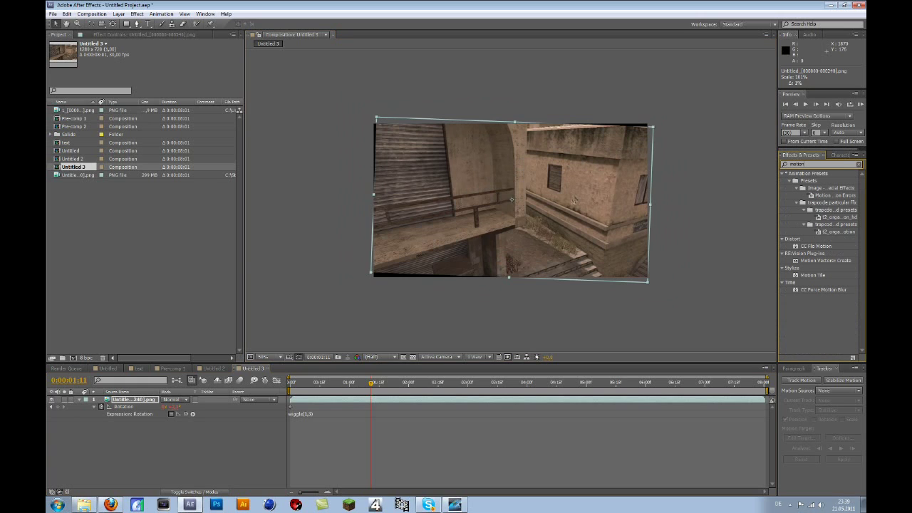
text( t)
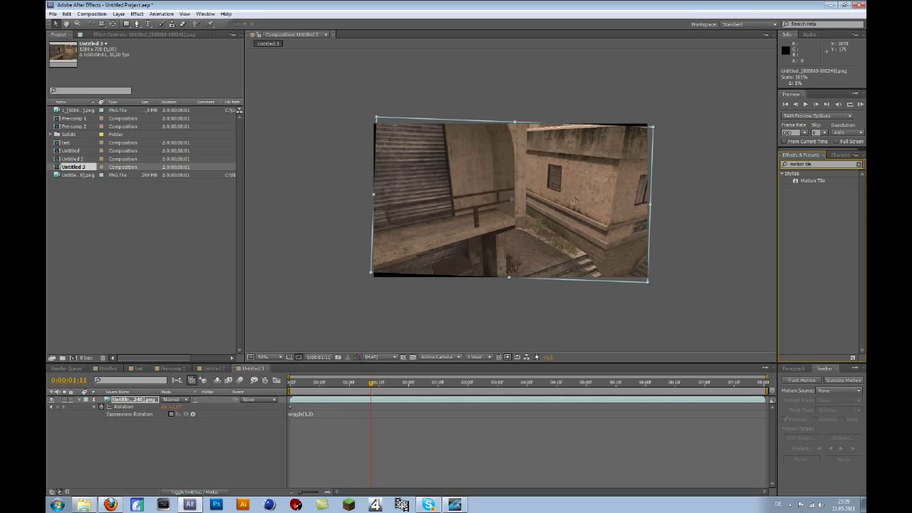
text(ile)
drag(807, 186, 148, 401)
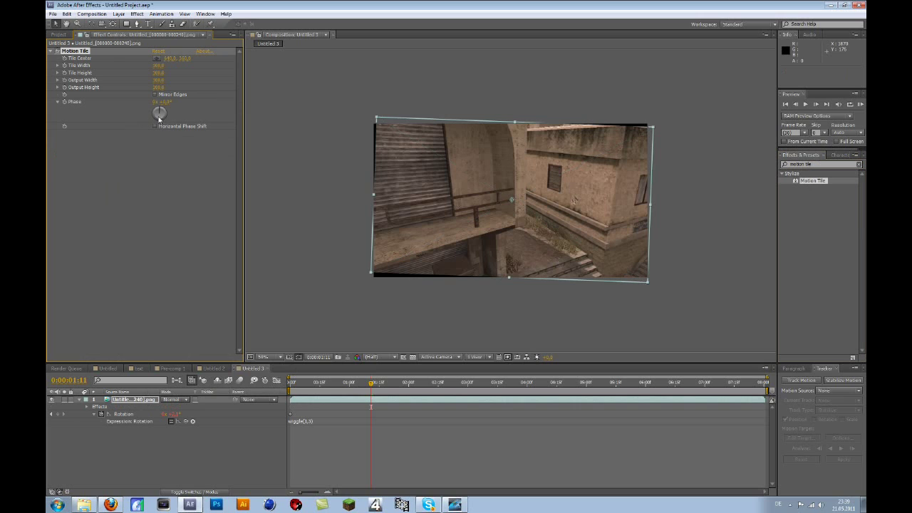
Set Motion Tile Output Width to 150, raise Output Height, and turn on Mirror Edges.
click(159, 80)
text(150)
click(159, 87)
text(15)
click(156, 171)
click(168, 448)
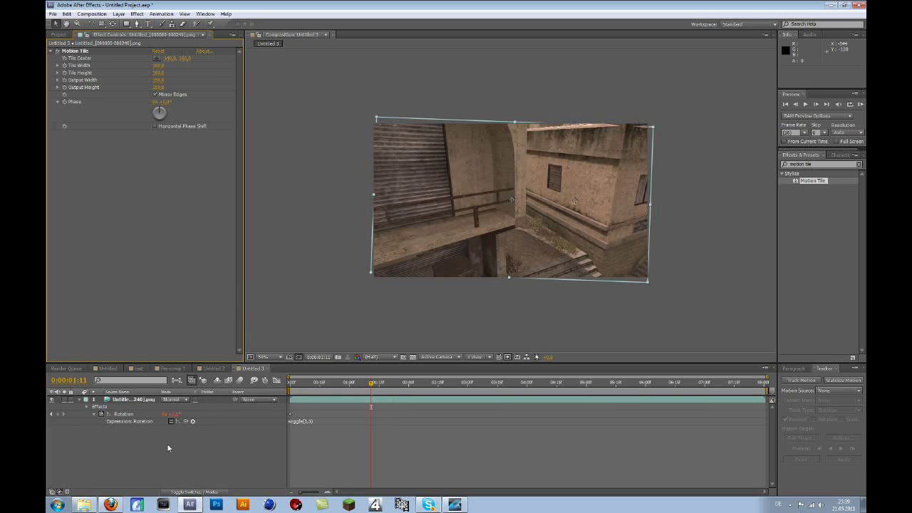
click(90, 52)
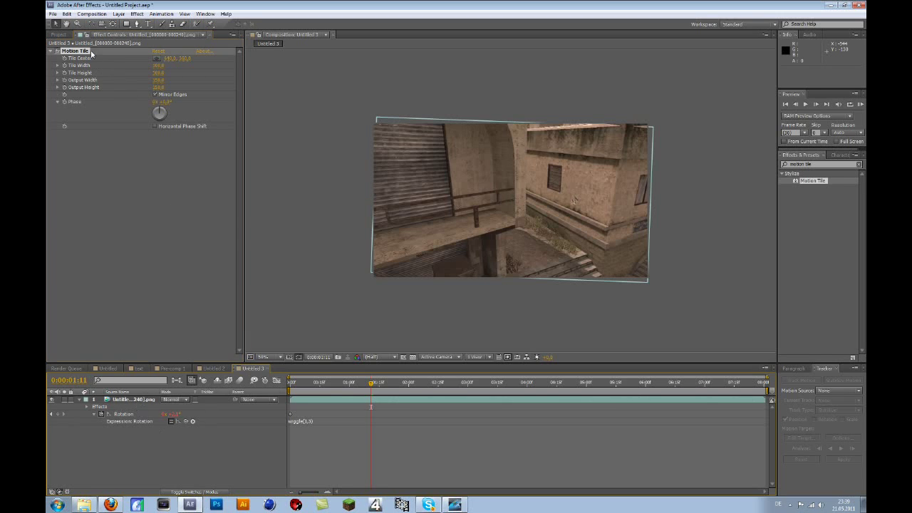
click(144, 201)
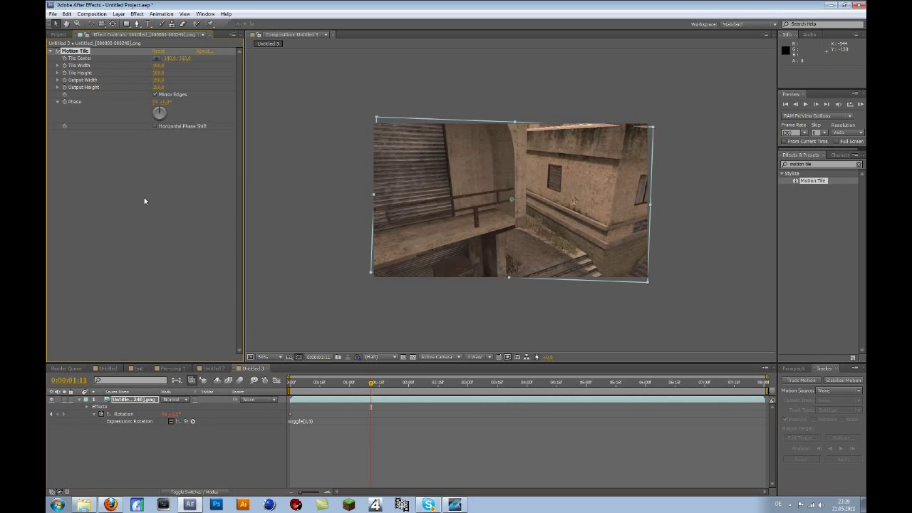
Enable composition motion blur and the footage layer's Motion Blur switch, then clear the effects search.
click(240, 384)
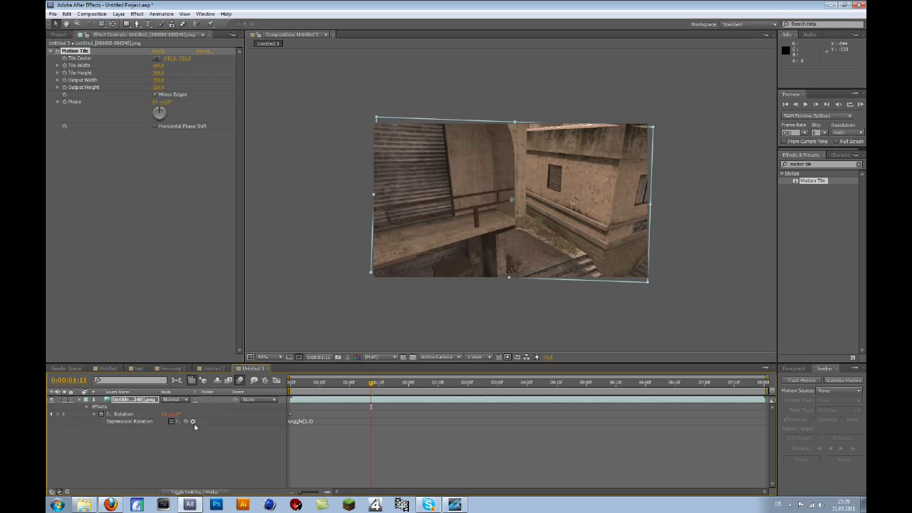
click(145, 401)
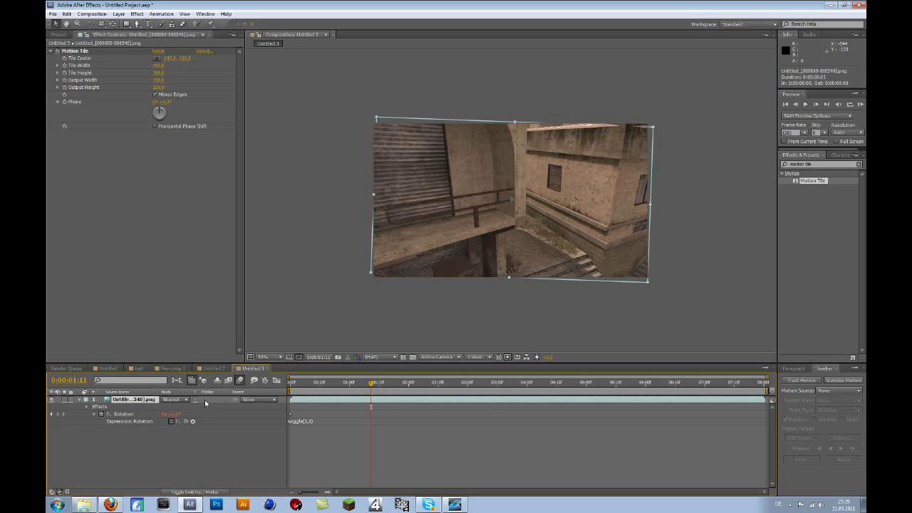
key(F4)
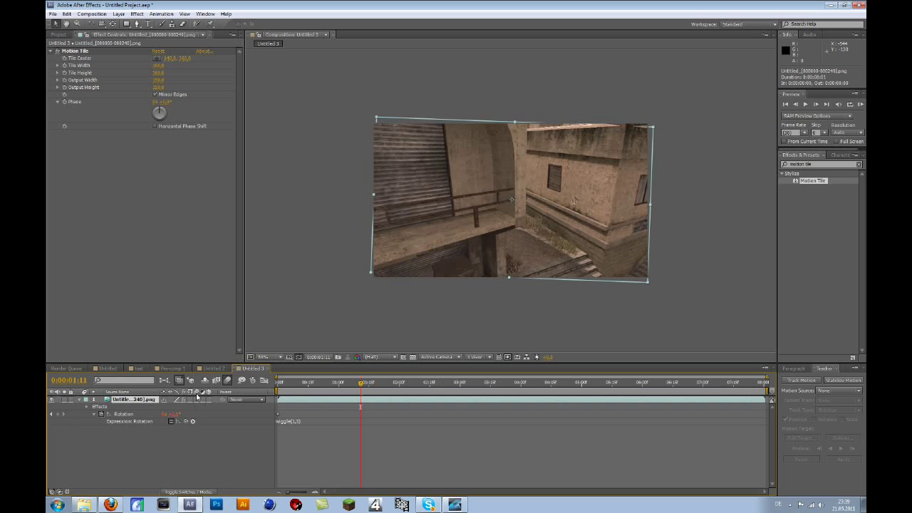
click(197, 400)
click(196, 453)
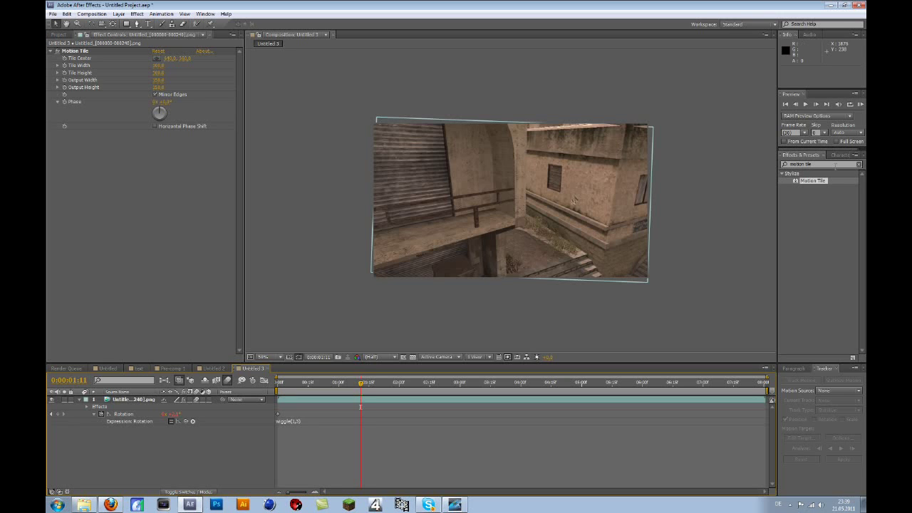
click(859, 165)
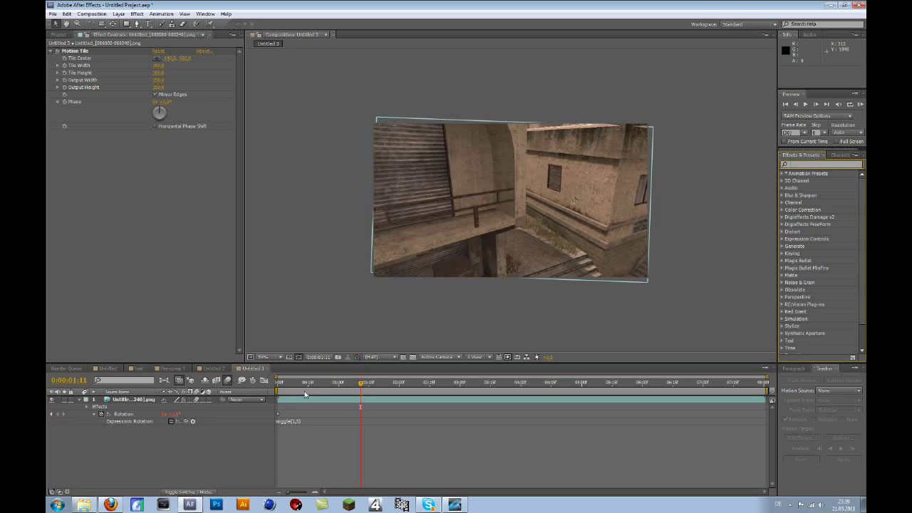
Fit the composition in the viewer, RAM-preview the shake, and move to 0:00:01:16.
click(264, 356)
click(274, 202)
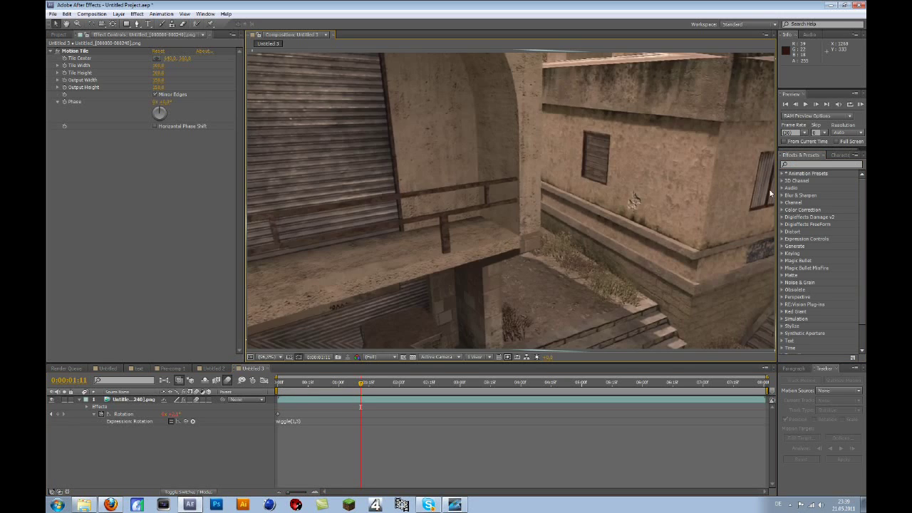
click(859, 104)
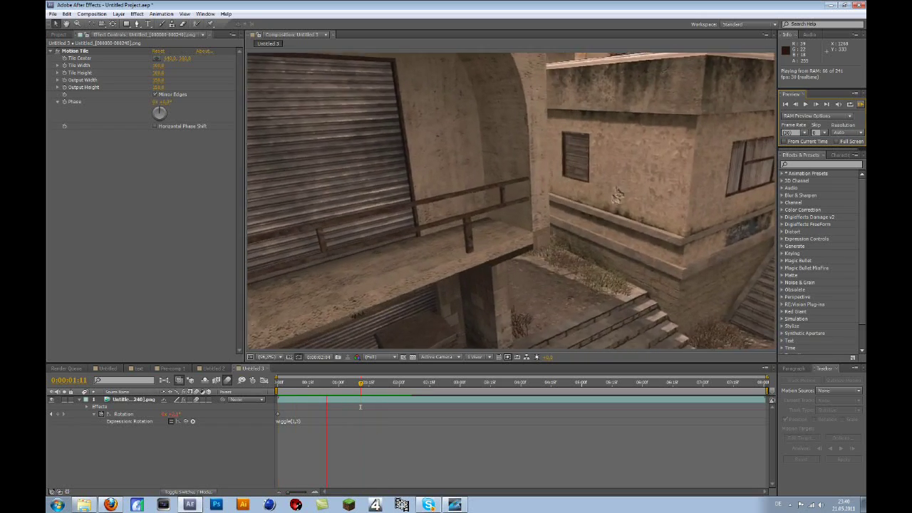
click(854, 112)
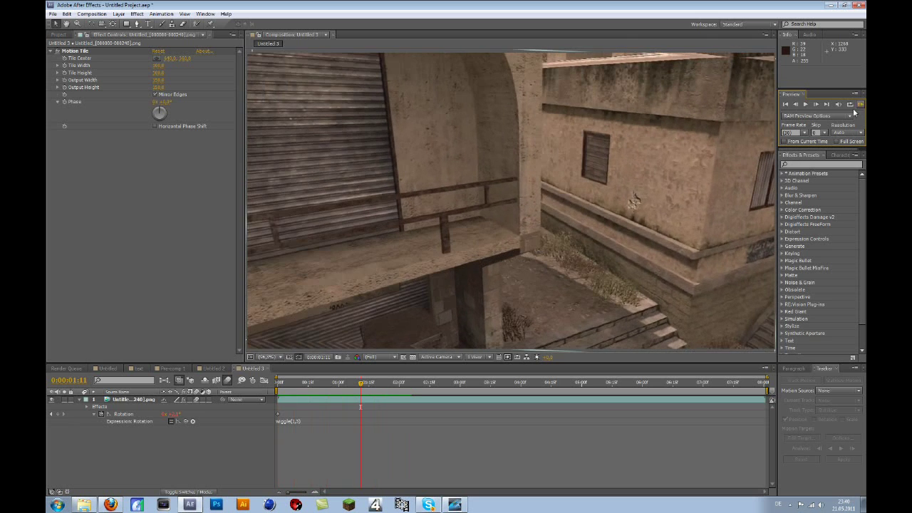
drag(360, 382, 373, 381)
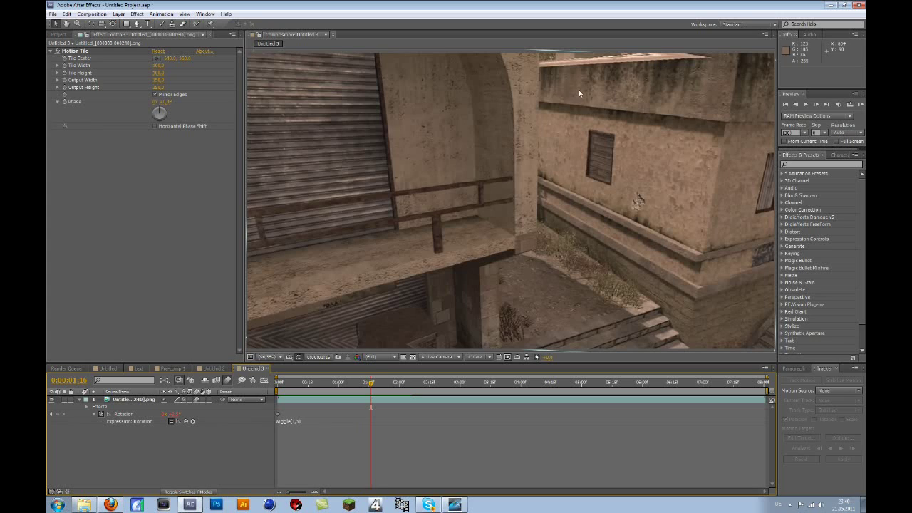
scroll(635, 184, down, 2)
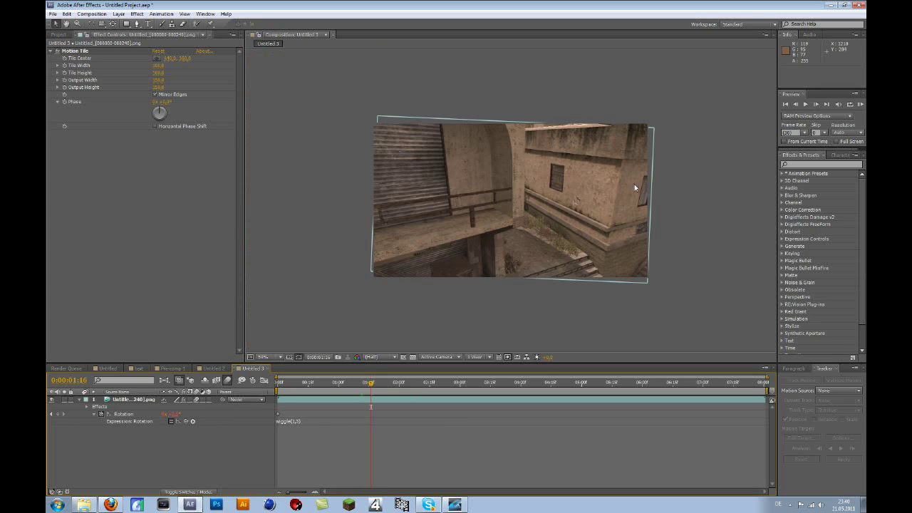
Scale the footage layer to 104%, change the Rotation expression to wiggle(1,2), and preview again.
click(145, 402)
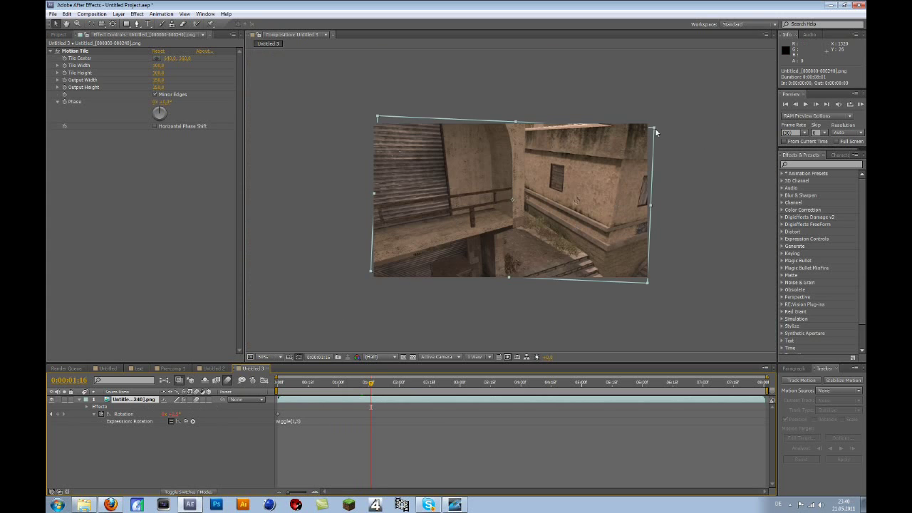
drag(654, 130, 659, 124)
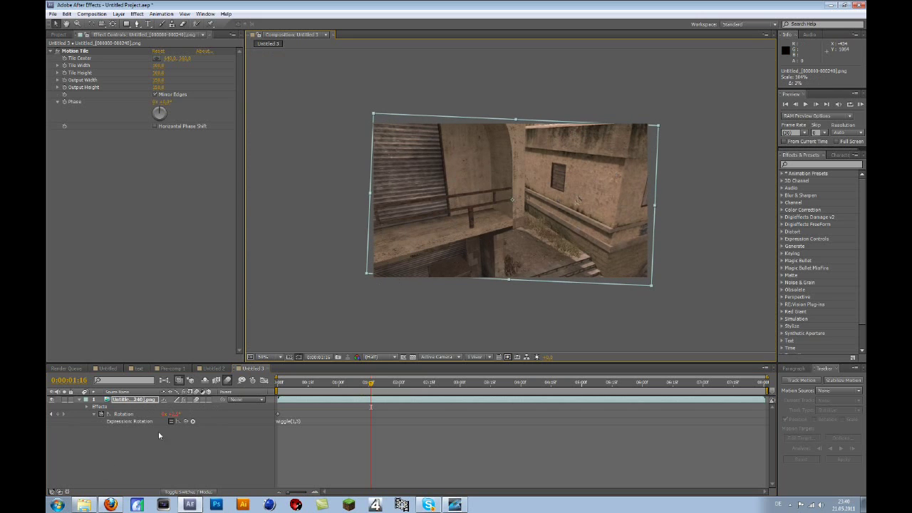
click(299, 422)
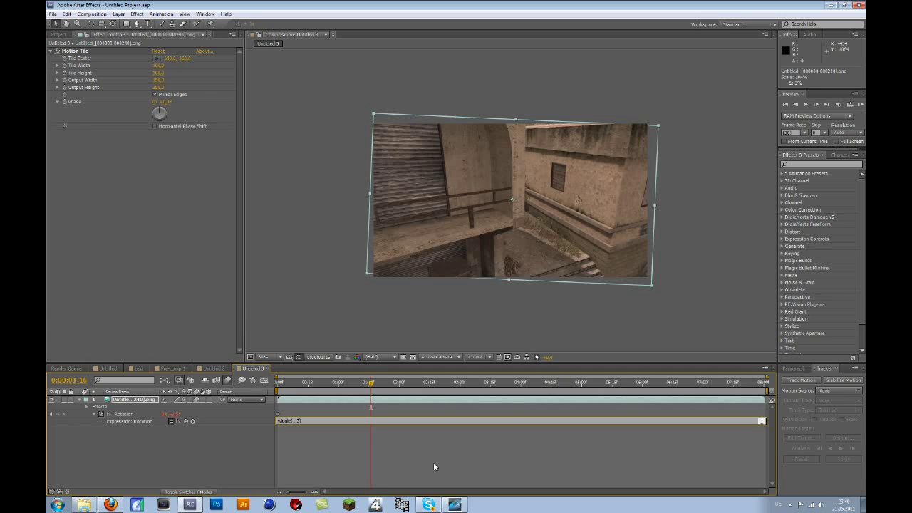
click(232, 461)
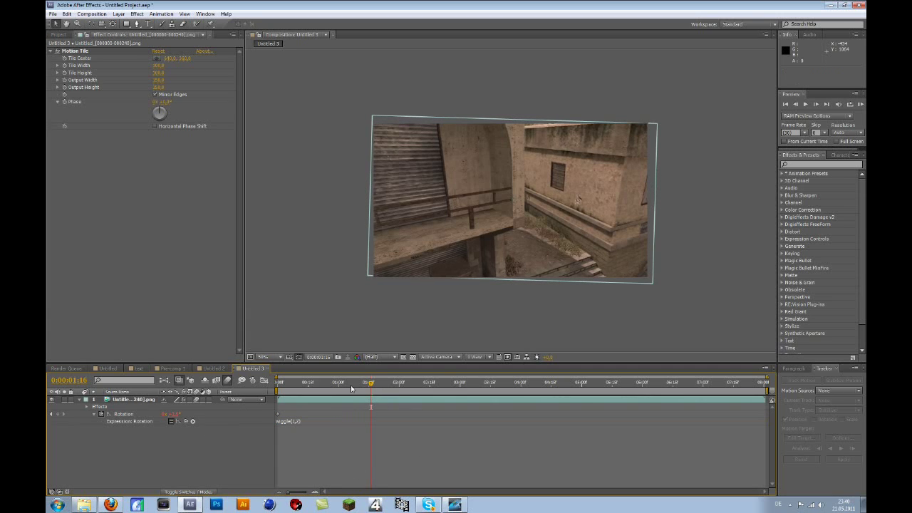
click(860, 105)
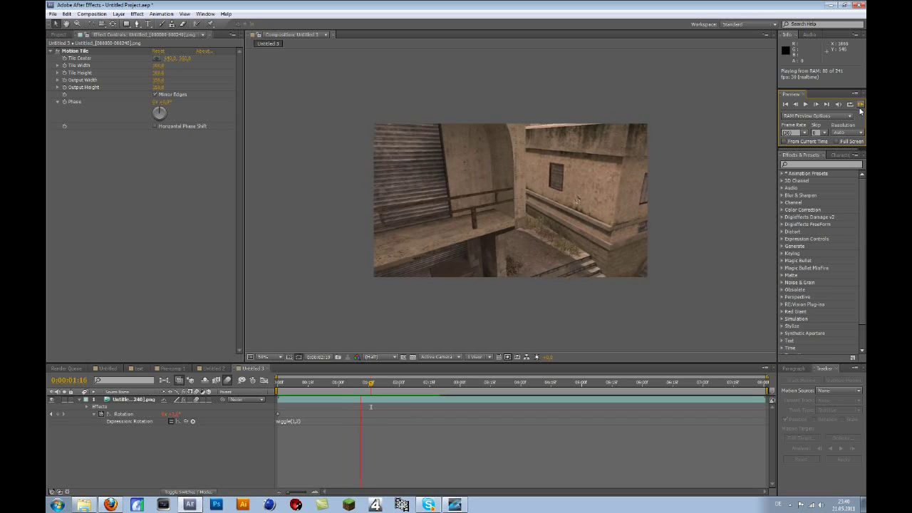
key(space)
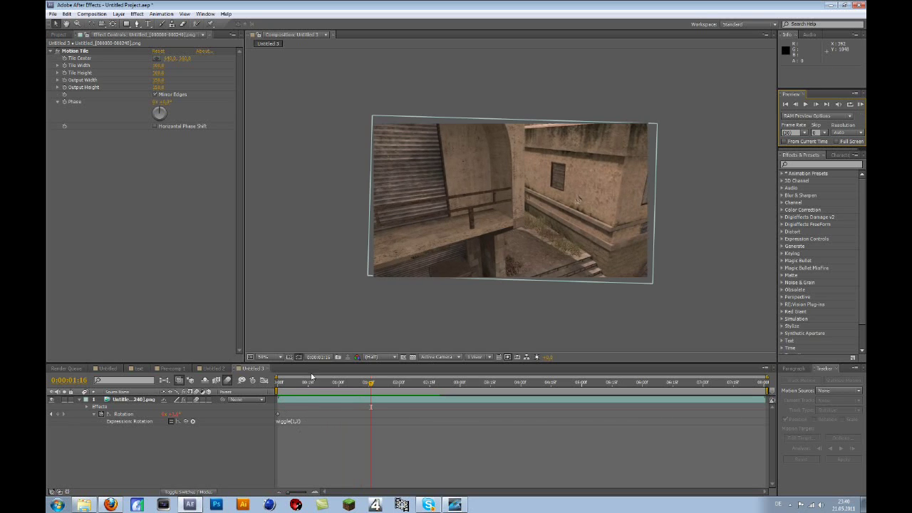
key(ctrl+5)
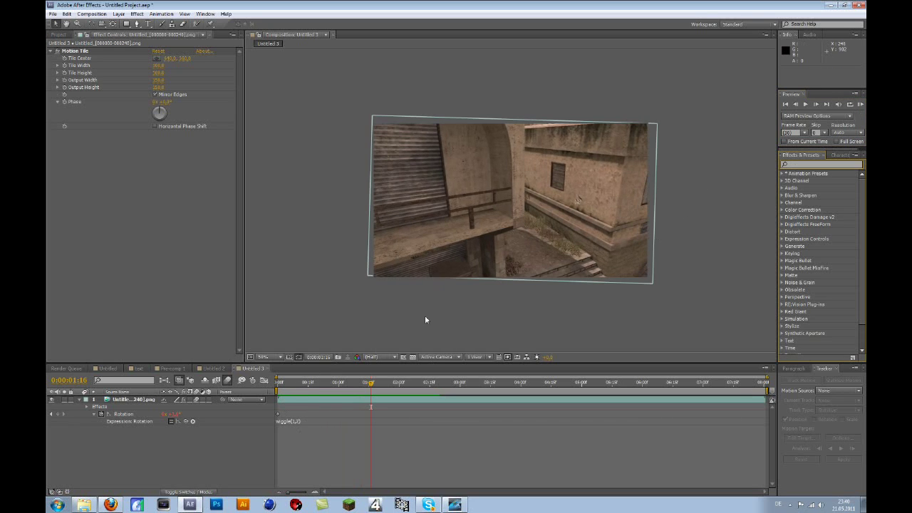
click(123, 402)
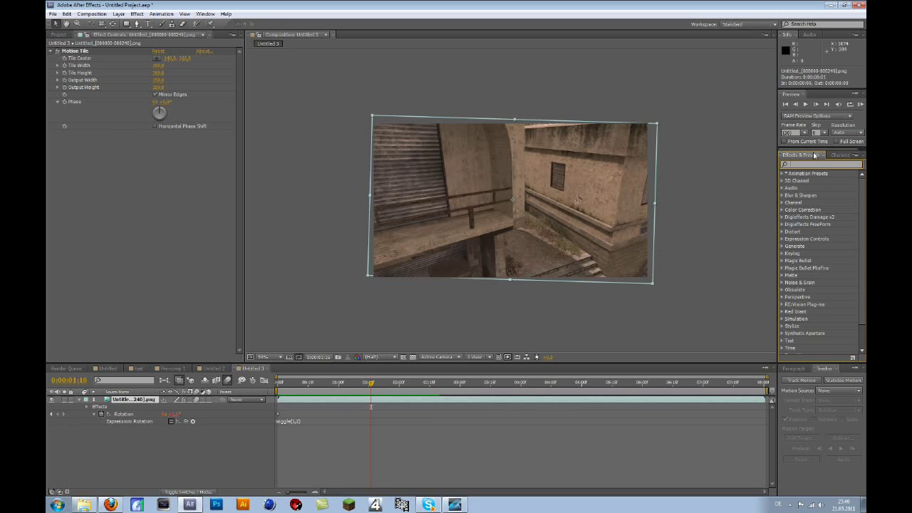
Apply a Slider Control to the footage layer and pick-whip the Rotation expression to its Slider.
text(slider)
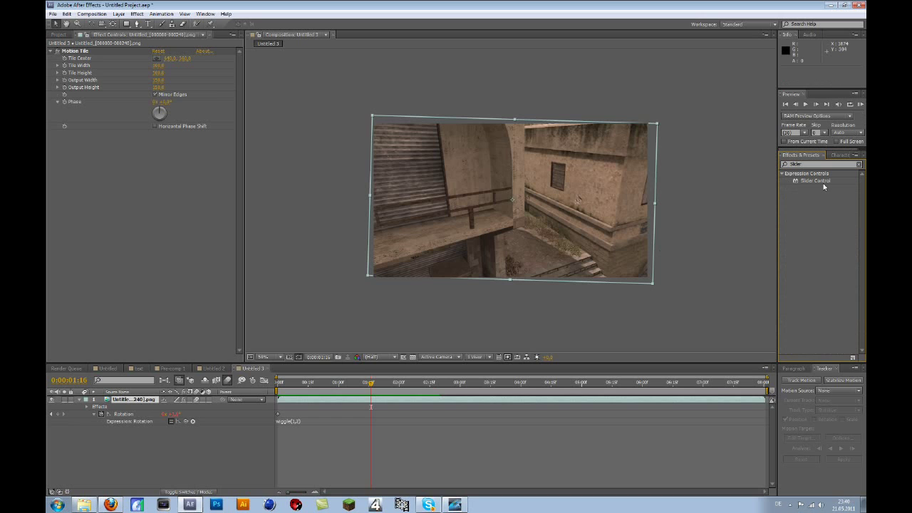
drag(816, 181, 570, 224)
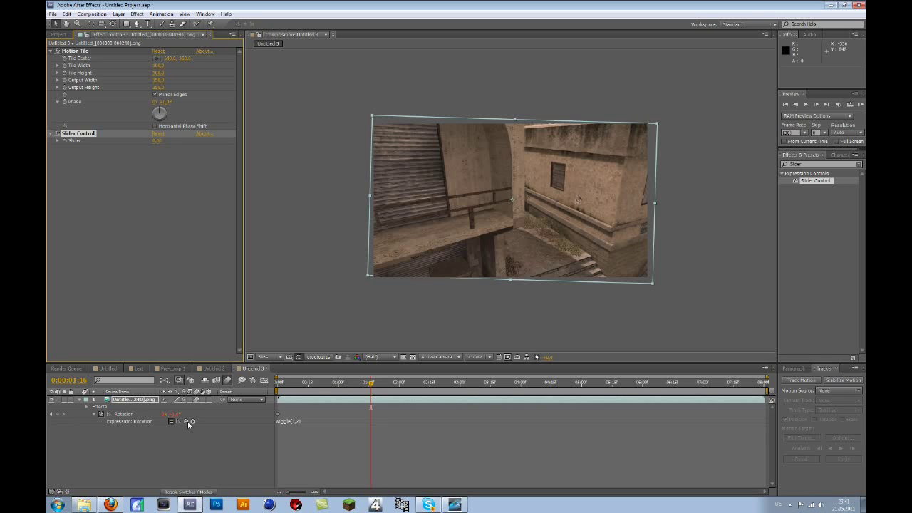
drag(187, 422, 80, 142)
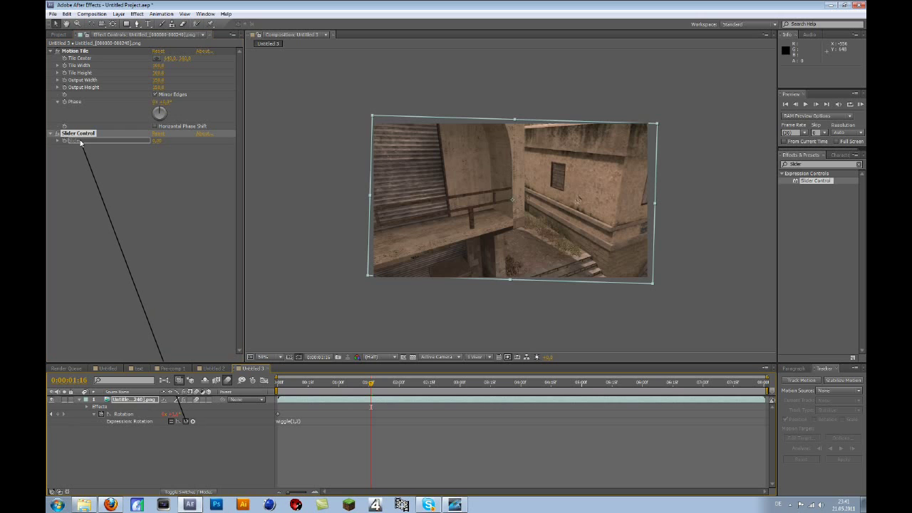
drag(80, 142, 80, 143)
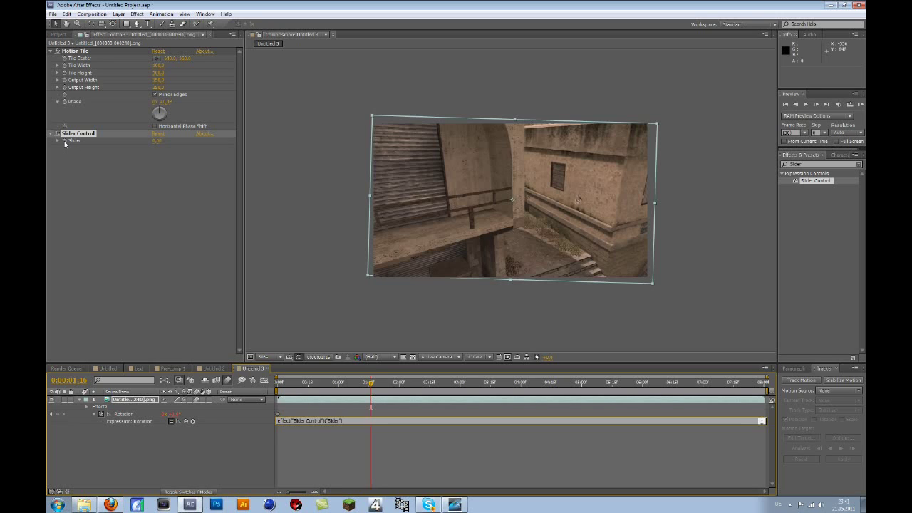
click(64, 142)
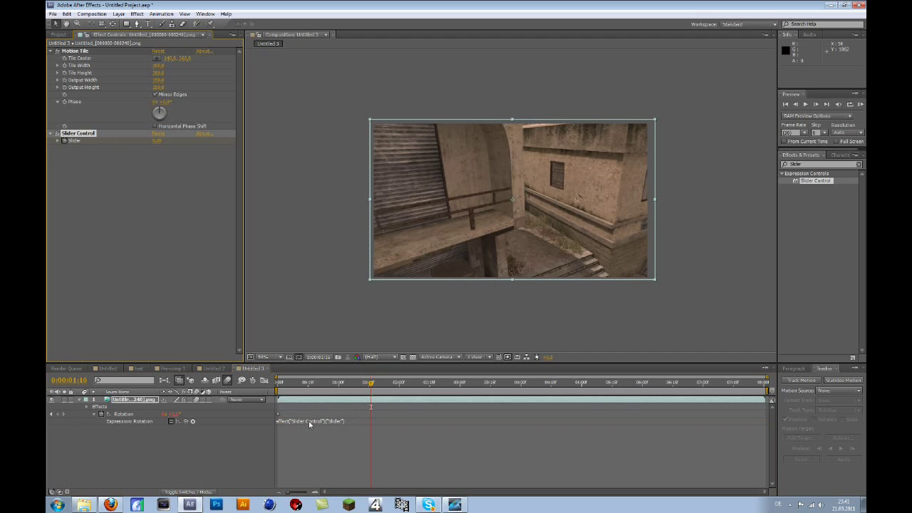
Test the link by dragging Slider to 30, undo it, and return to the first frame.
drag(157, 140, 171, 140)
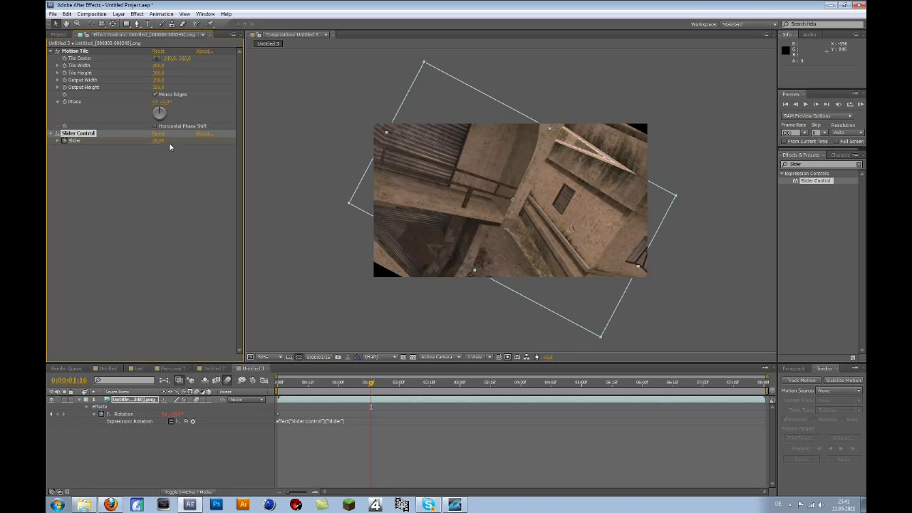
key(ctrl+z)
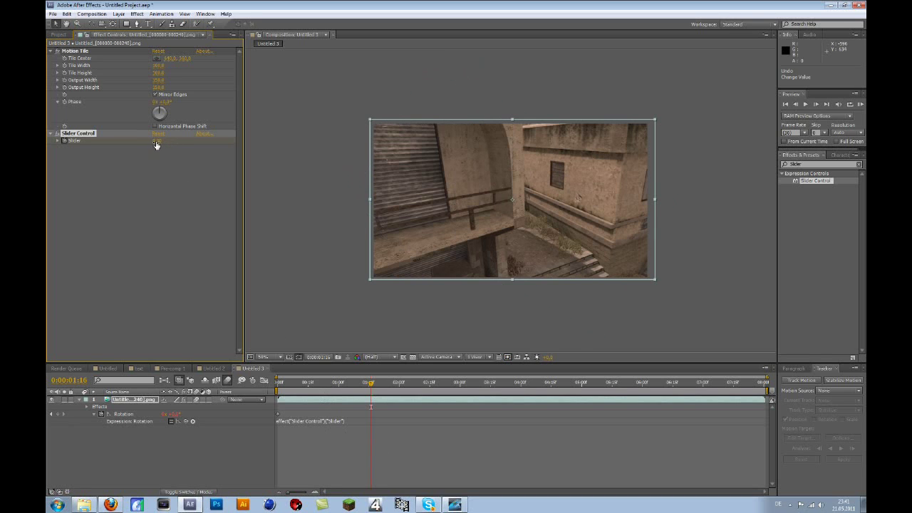
click(282, 385)
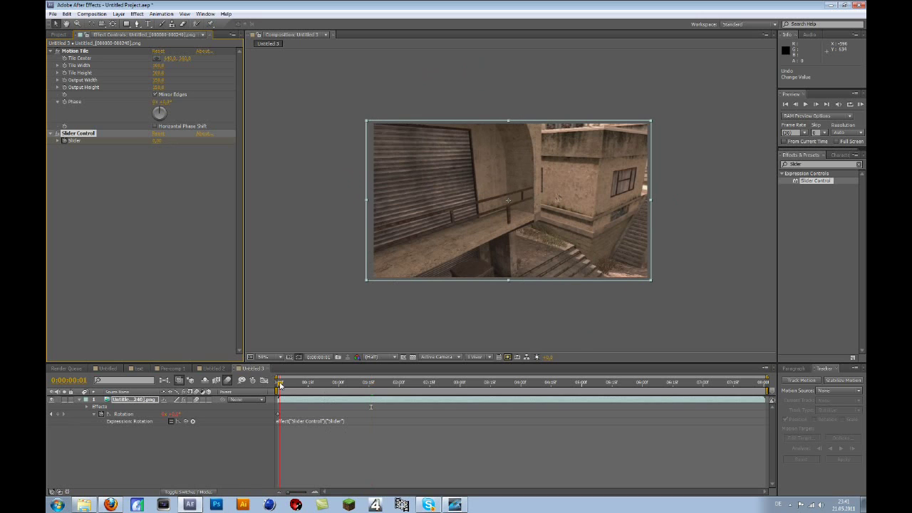
drag(283, 385, 275, 385)
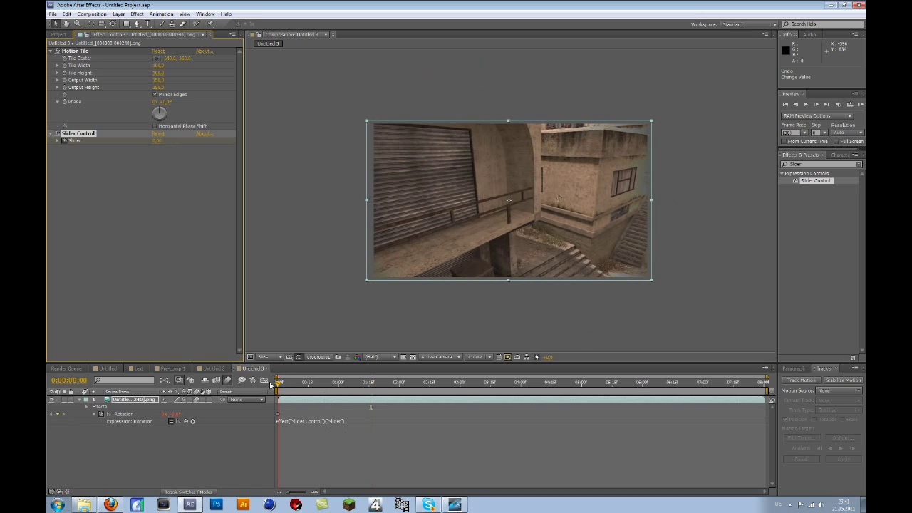
Enter Slider values of 1 and then 4, scrubbing the timeline to check the rotation.
click(156, 140)
text(1)
key(Return)
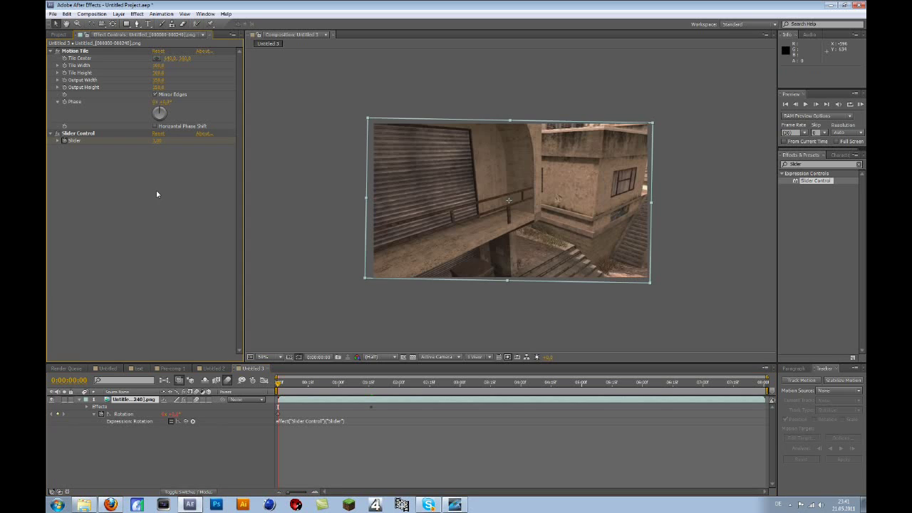
drag(304, 385, 371, 383)
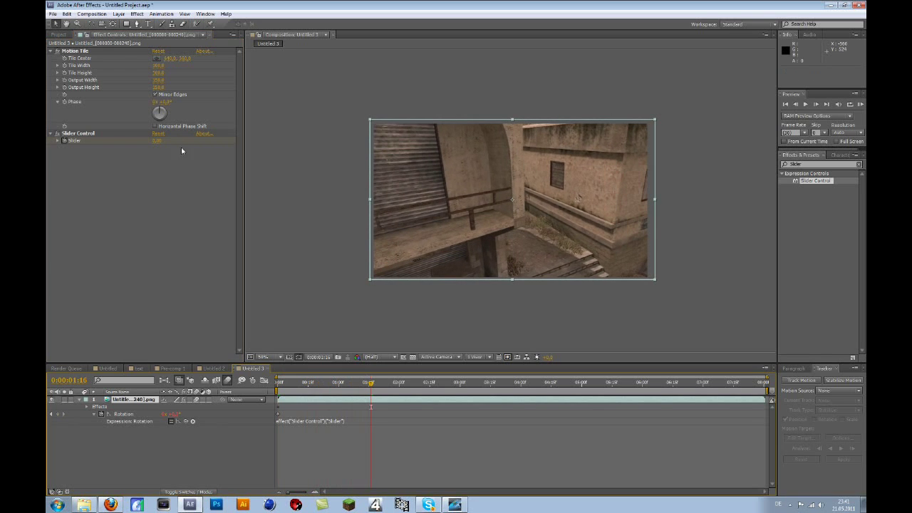
click(158, 141)
text(4)
key(Return)
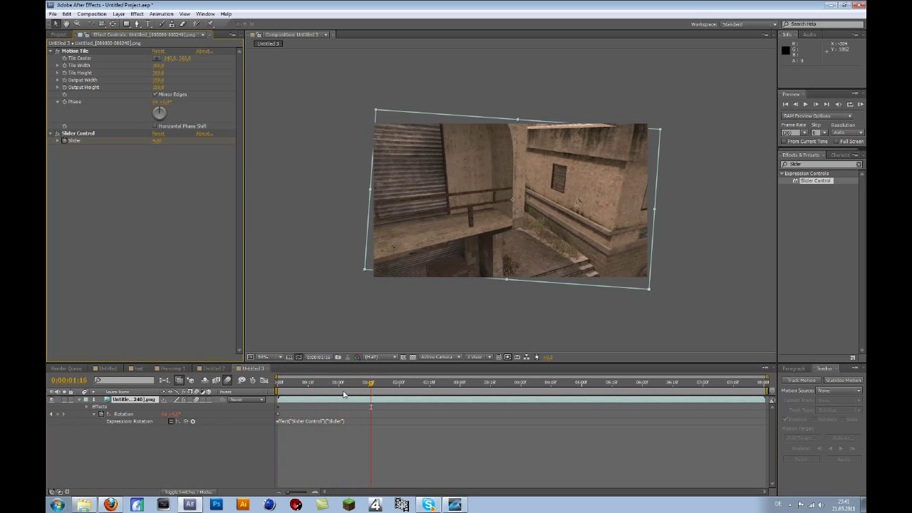
drag(311, 385, 277, 383)
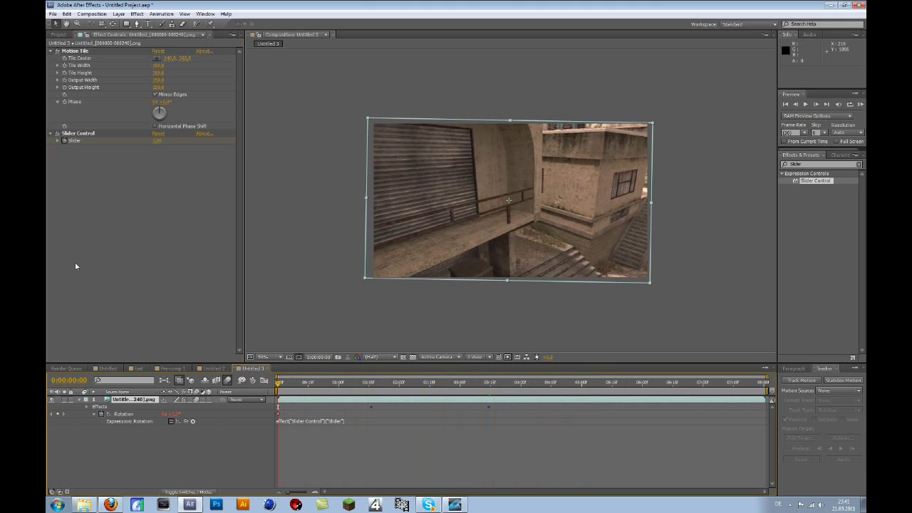
click(87, 134)
Delete the Slider Control, dismiss the expression warning, and rewrite Rotation's expression as wiggle(1,3).
key(Delete)
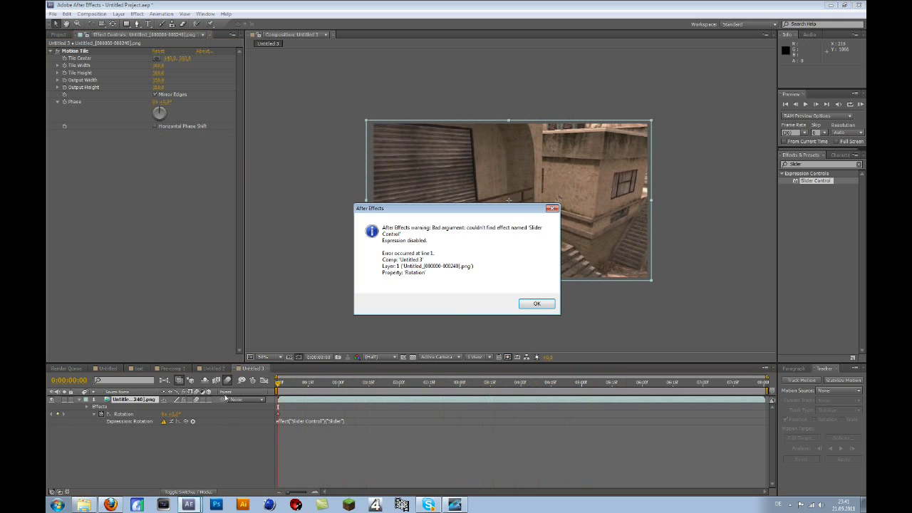
click(548, 305)
click(302, 422)
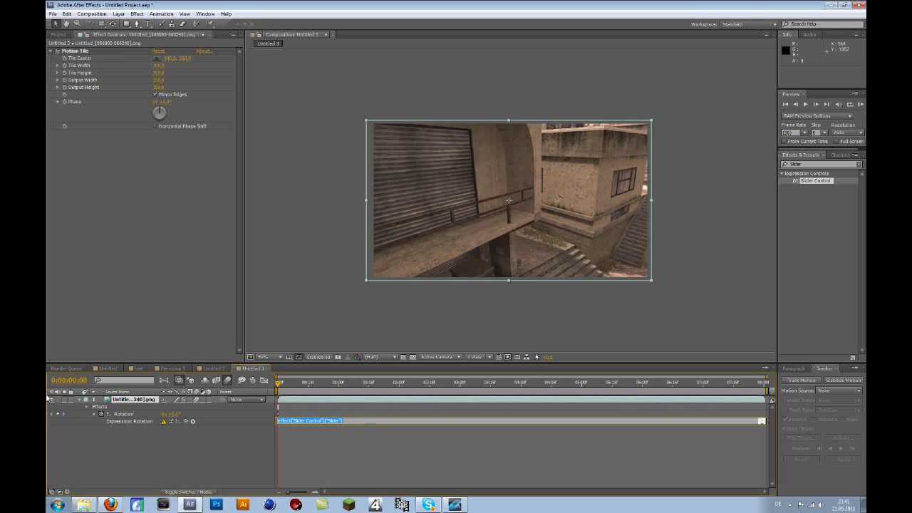
text(wiggle()1,3)
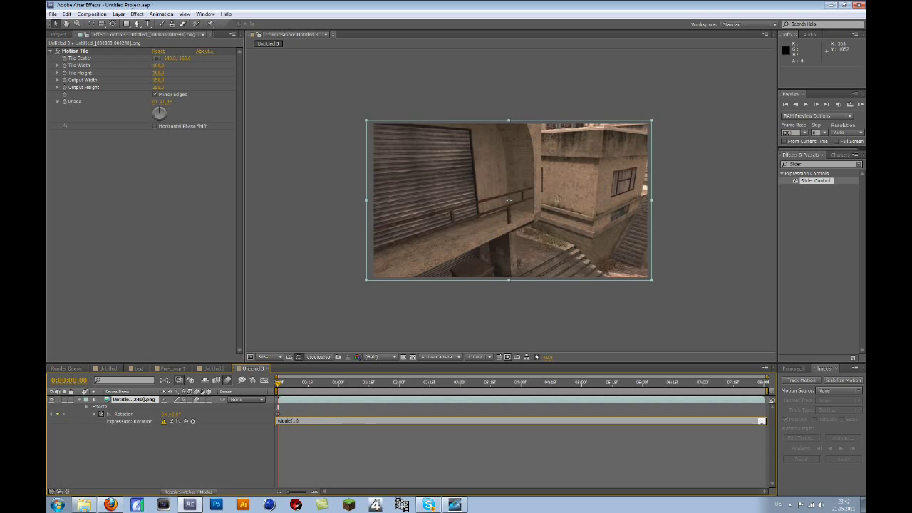
click(124, 446)
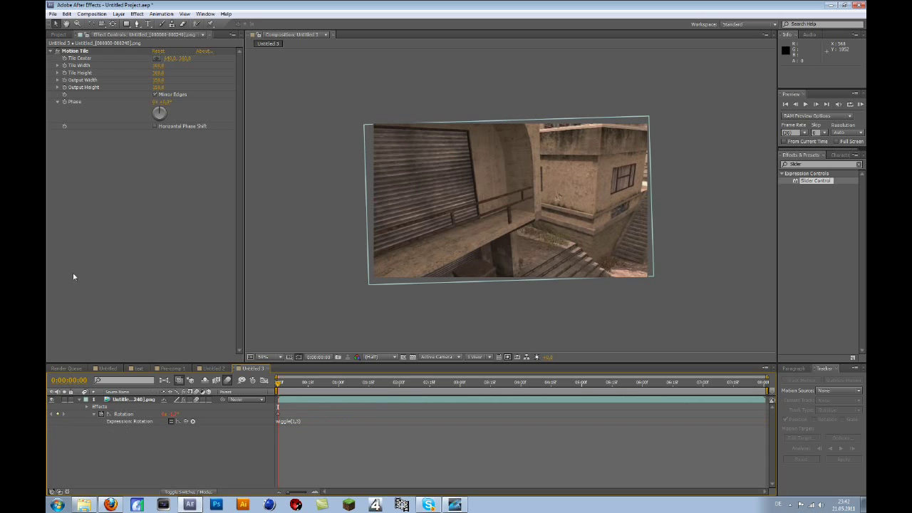
click(121, 183)
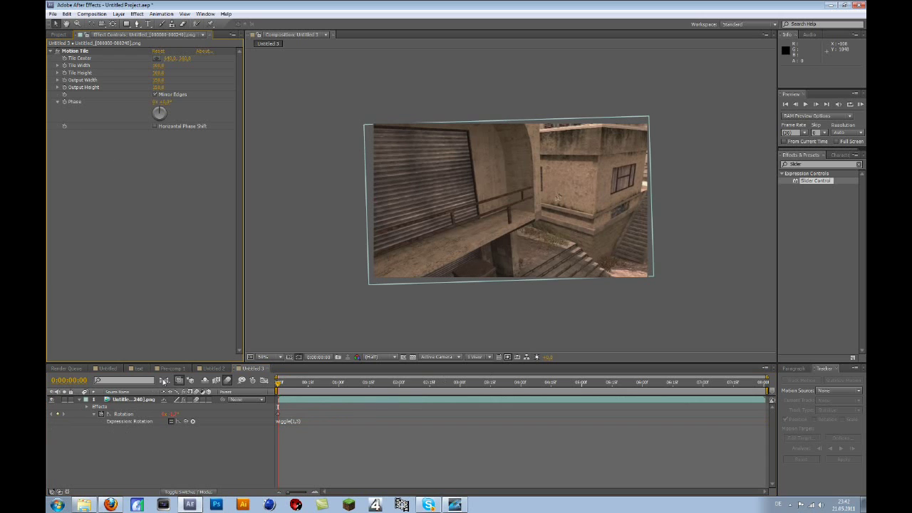
Fit the composition in the viewer and scrub the opening seconds to watch the shake.
click(265, 357)
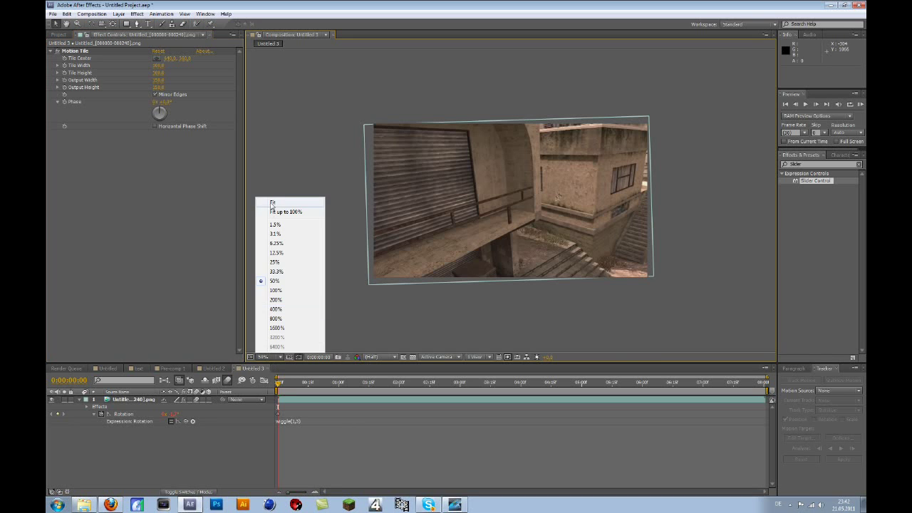
click(272, 200)
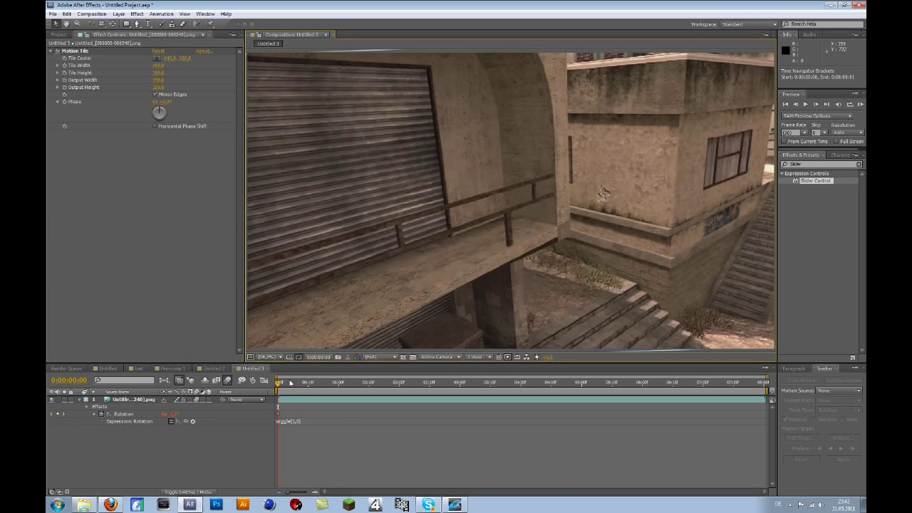
drag(278, 382, 202, 463)
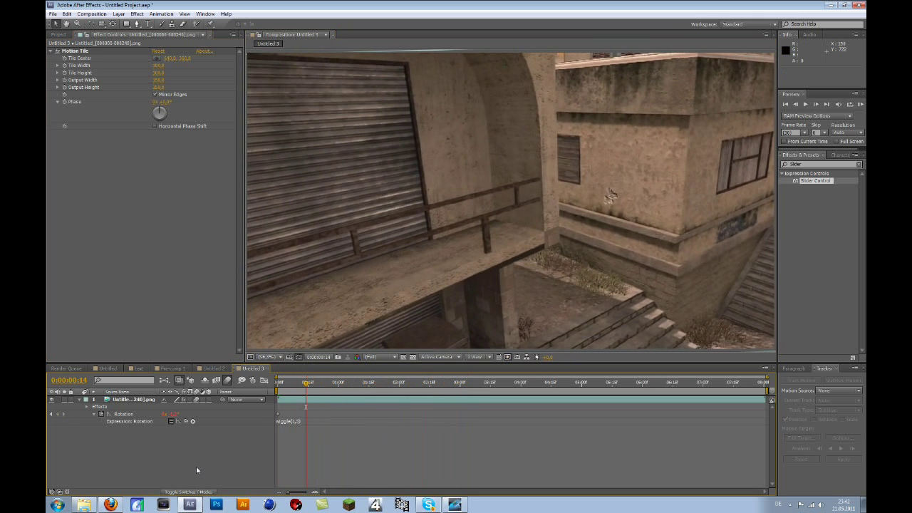
click(280, 389)
drag(280, 389, 259, 437)
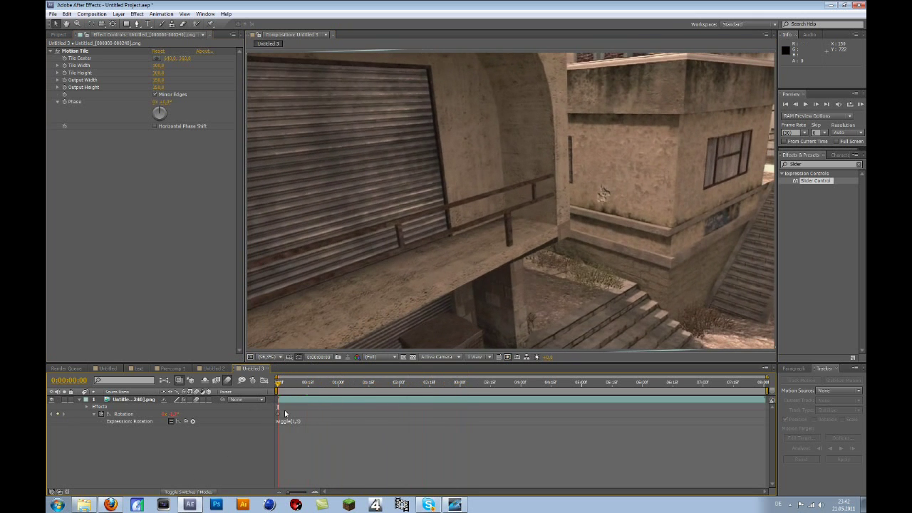
drag(296, 384, 460, 381)
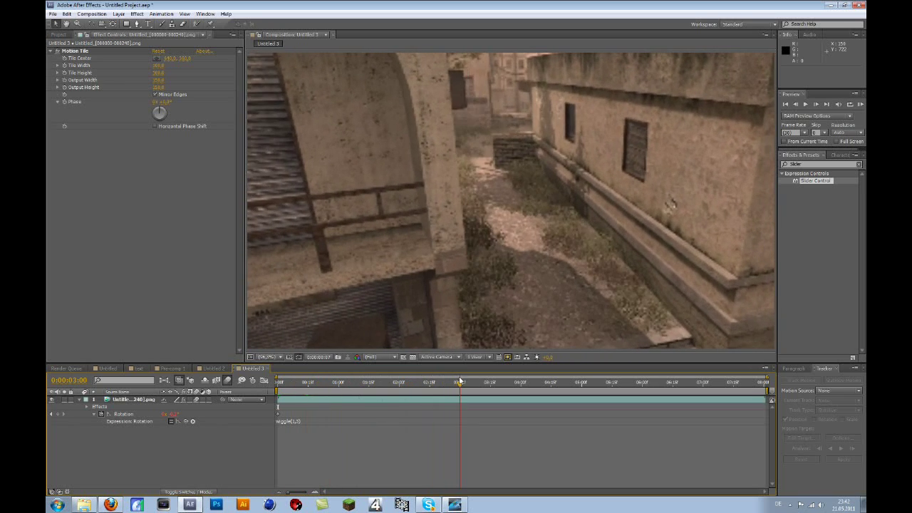